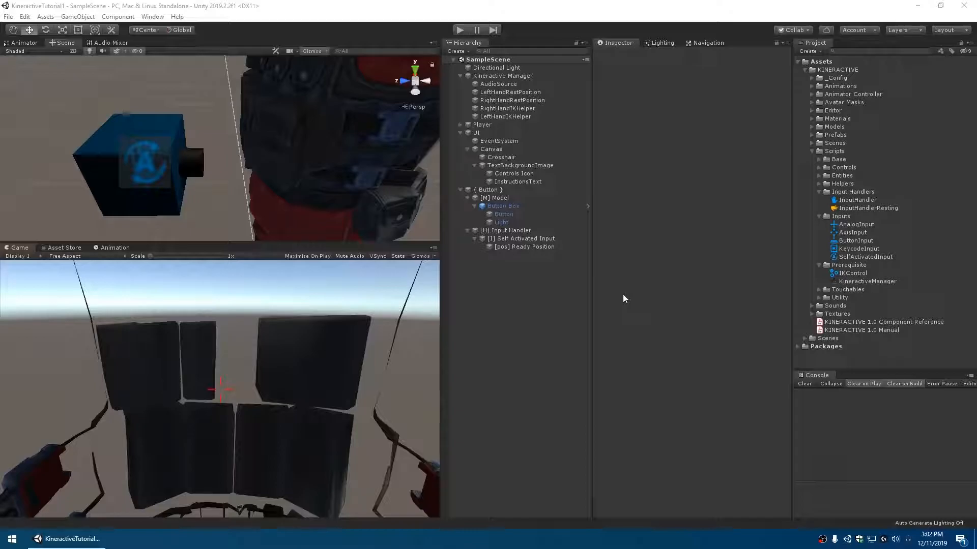
Create an empty child object named "[I] Button Input" under [H] Input Handler
click(519, 239)
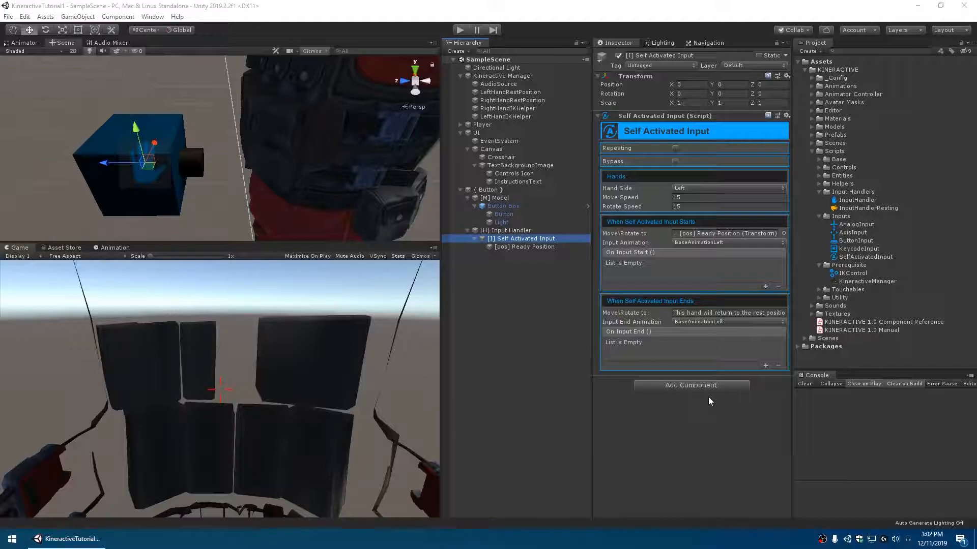
click(500, 232)
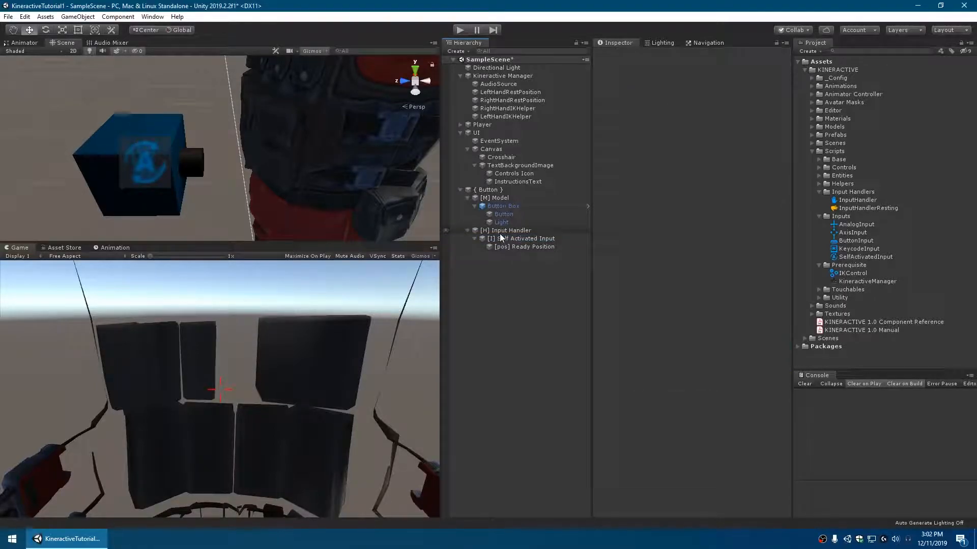
right_click(499, 232)
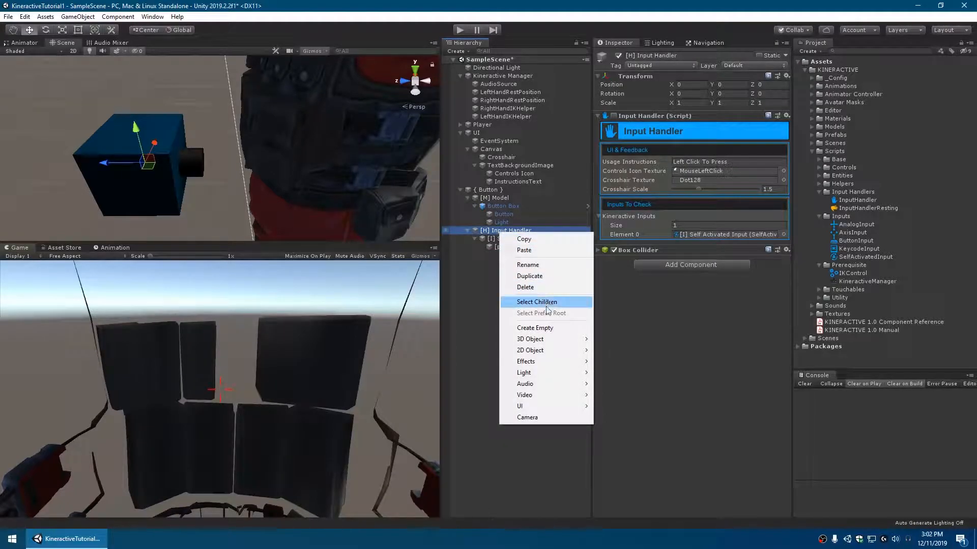
click(548, 328)
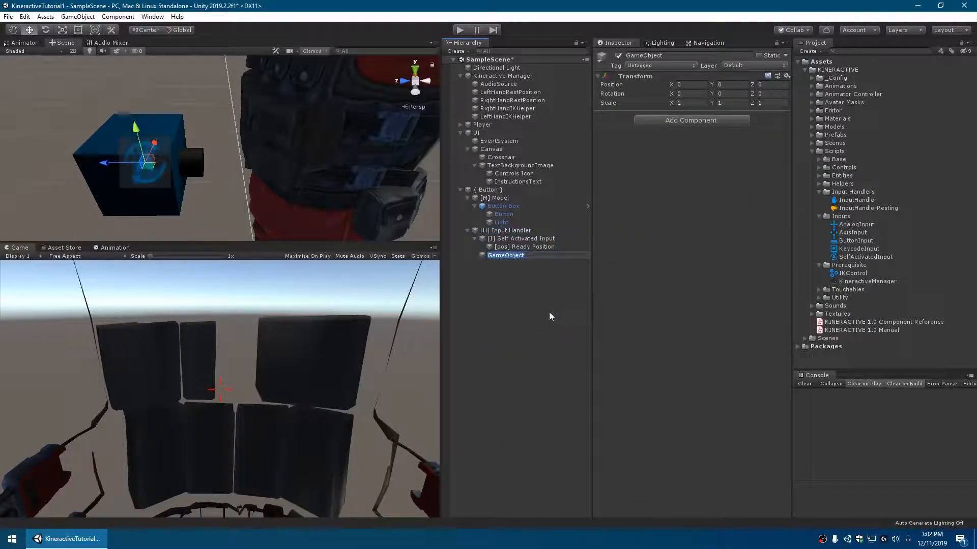
key(BackSpace)
text([)
key(BackSpace)
text([I] Button Input)
key(Return)
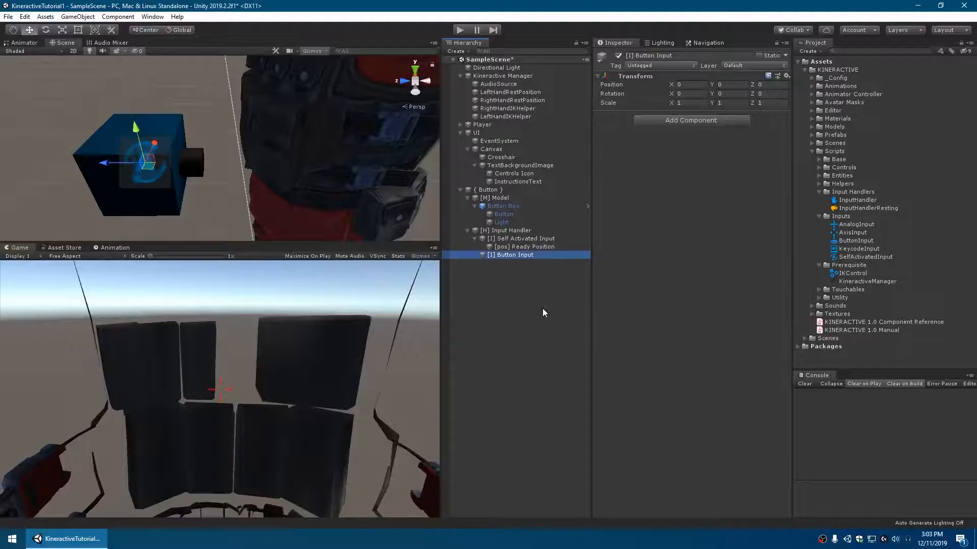
Add the ButtonInput script to [I] Button Input, with Fire1 as its button and Left as its hand side
drag(851, 242, 708, 215)
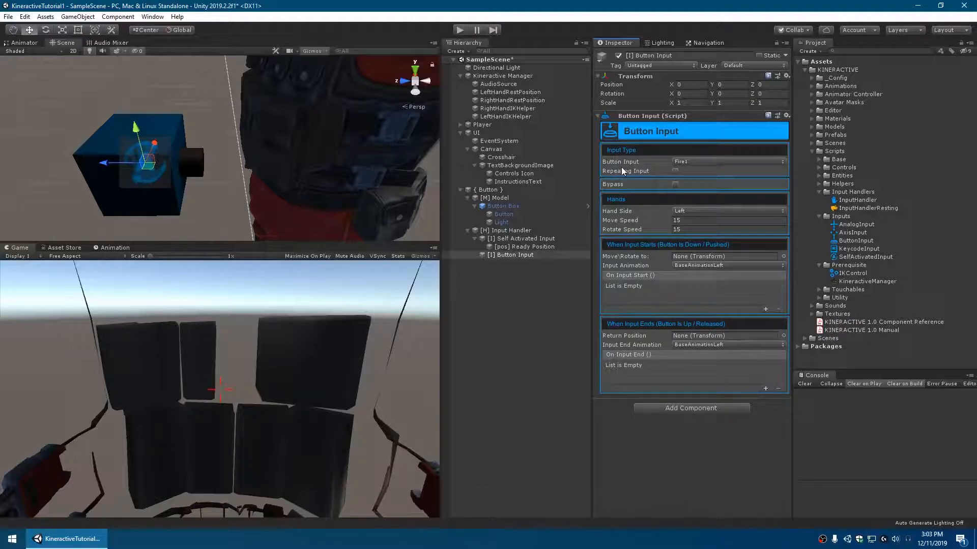
click(709, 162)
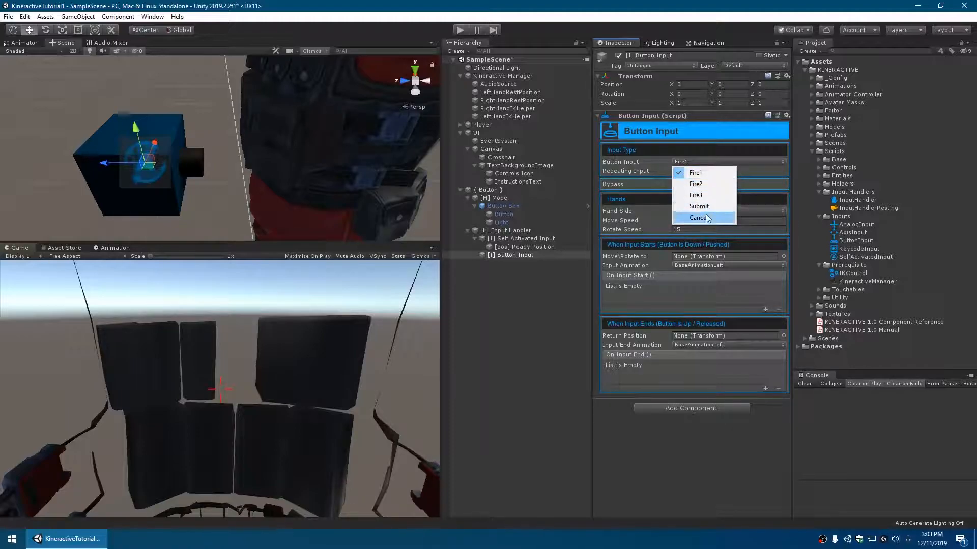
click(745, 171)
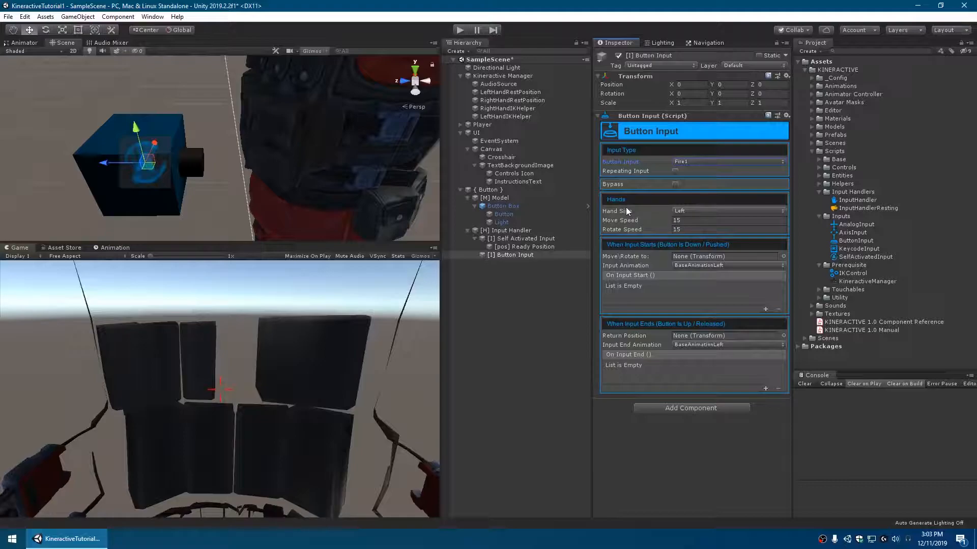
click(717, 211)
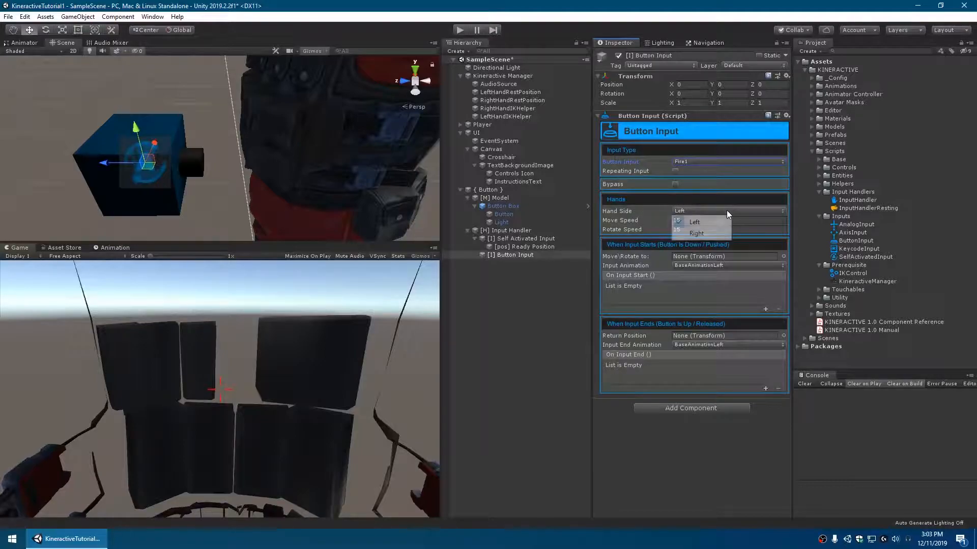
click(710, 224)
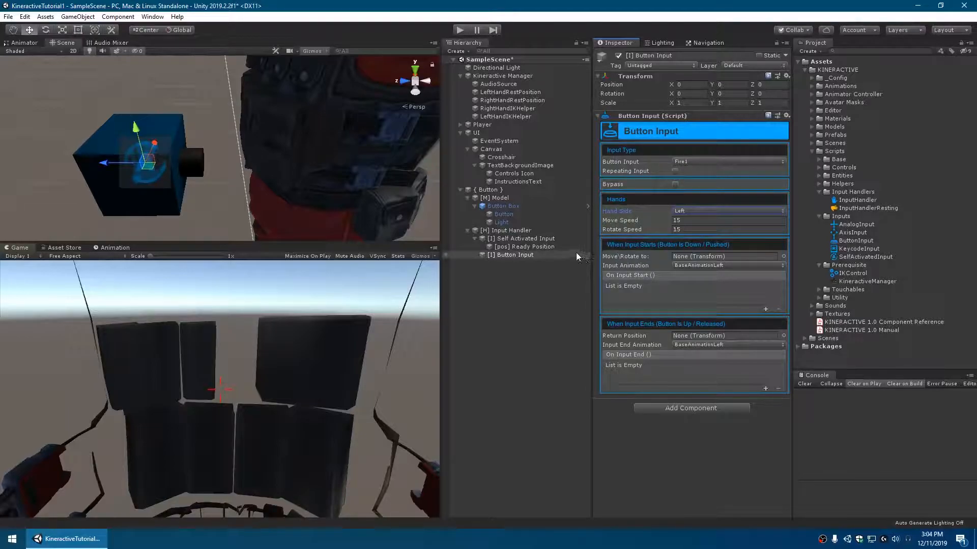
Duplicate [pos] Ready Position and rename the copy "[pos] Pressed Position"
click(543, 247)
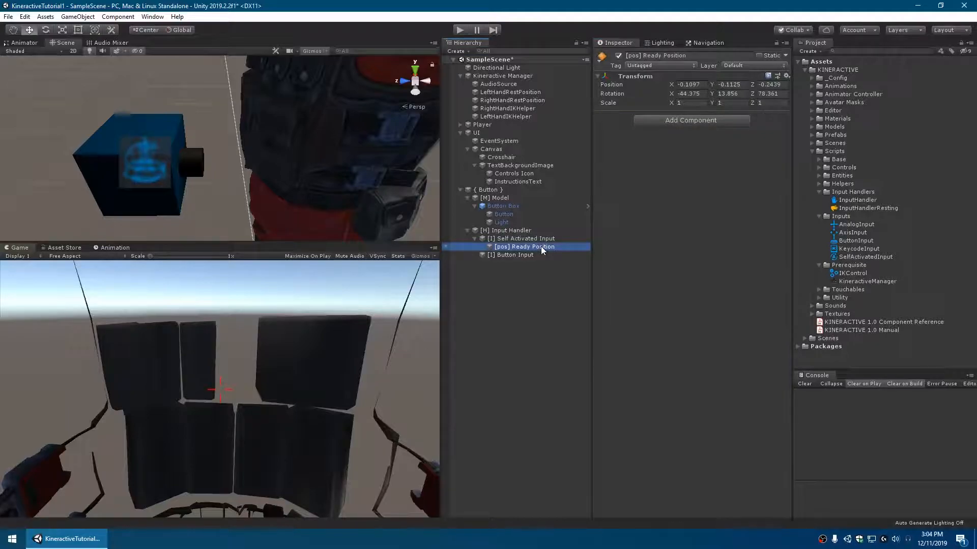
alt+drag(267, 172, 281, 177)
key(s)
right_drag(281, 176, 281, 187)
key(w)
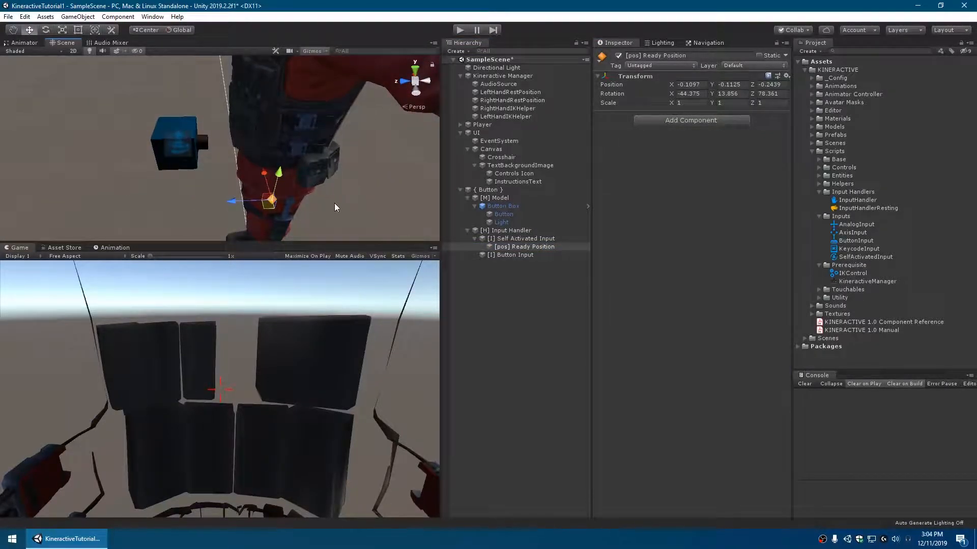
key(ctrl+d)
click(539, 255)
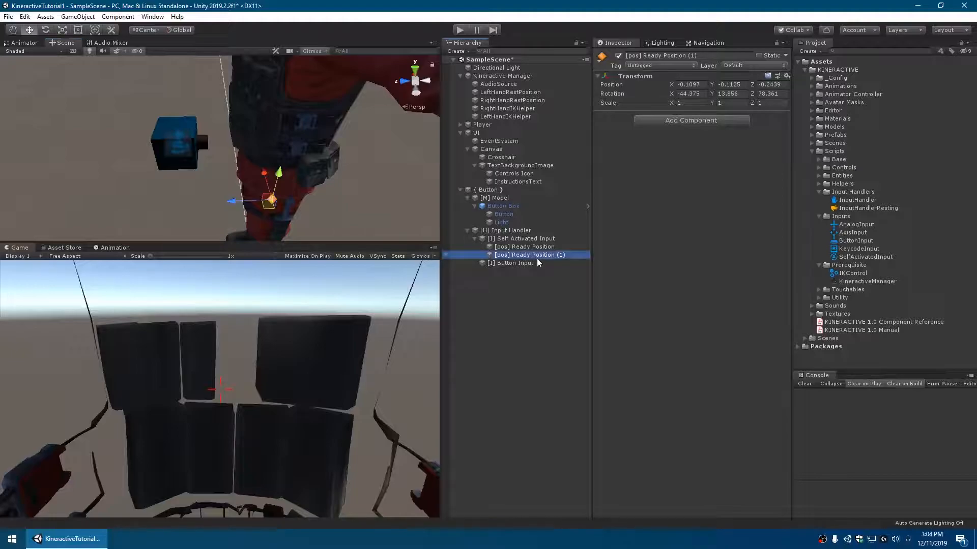
click(545, 255)
drag(517, 257, 513, 255)
text(Pressed Position)
key(Return)
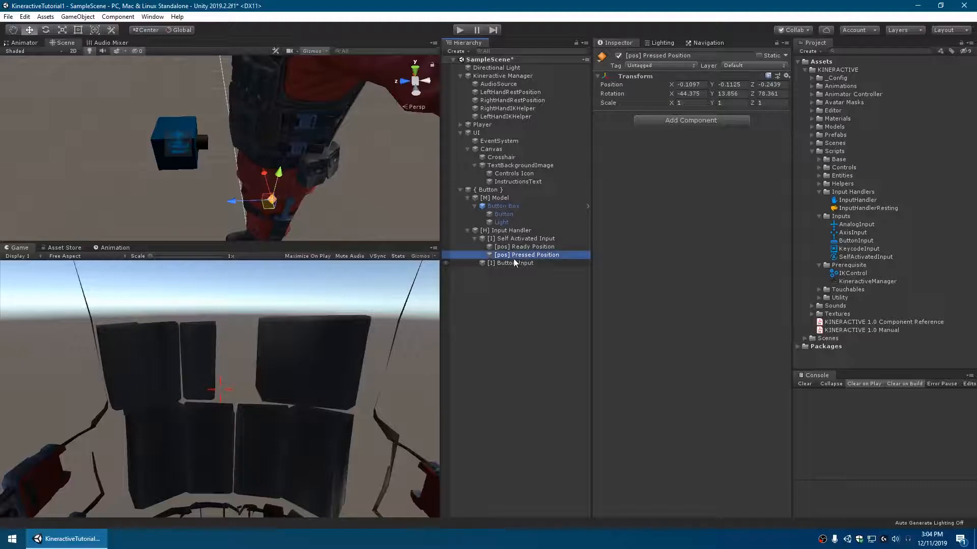
Give [pos] Pressed Position a green diamond icon and move it to about Y -0.036, Z -0.199
click(601, 57)
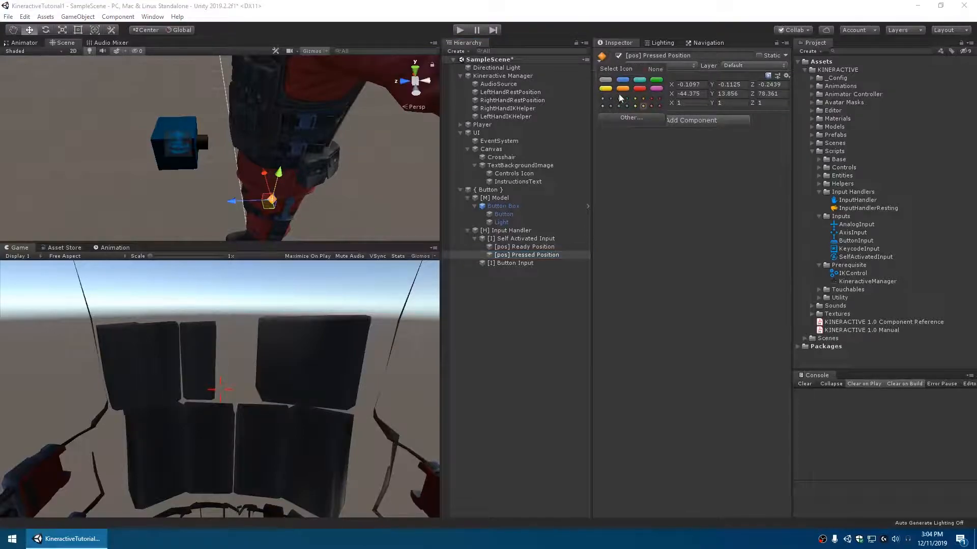
click(627, 106)
click(232, 202)
drag(231, 202, 259, 167)
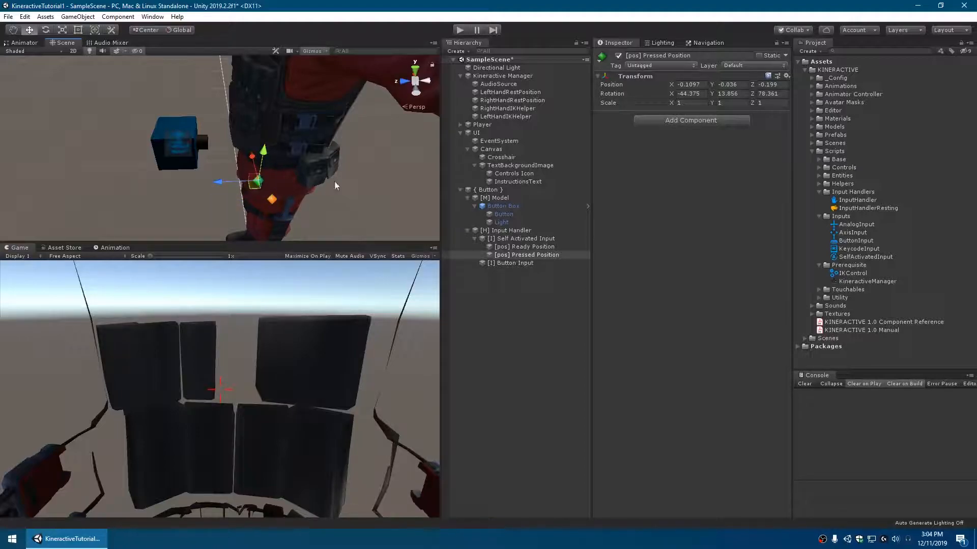
Assign [pos] Pressed Position as the Move\Rotate to target for when [I] Button Input starts
click(527, 264)
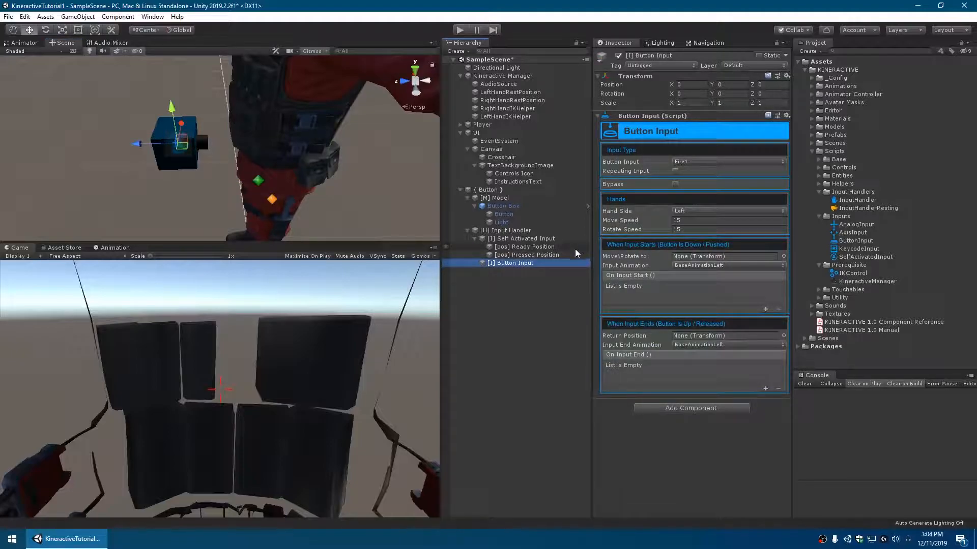
drag(516, 256, 682, 262)
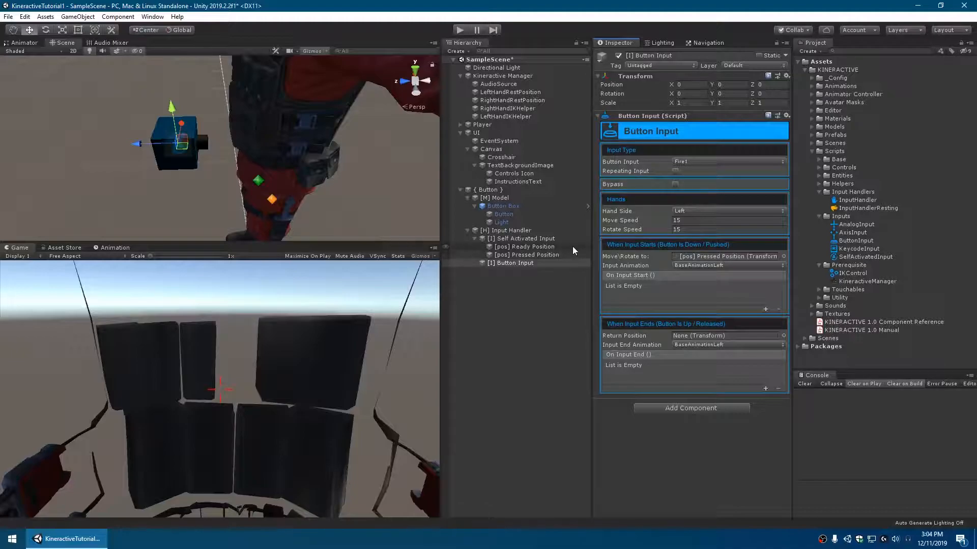
click(547, 239)
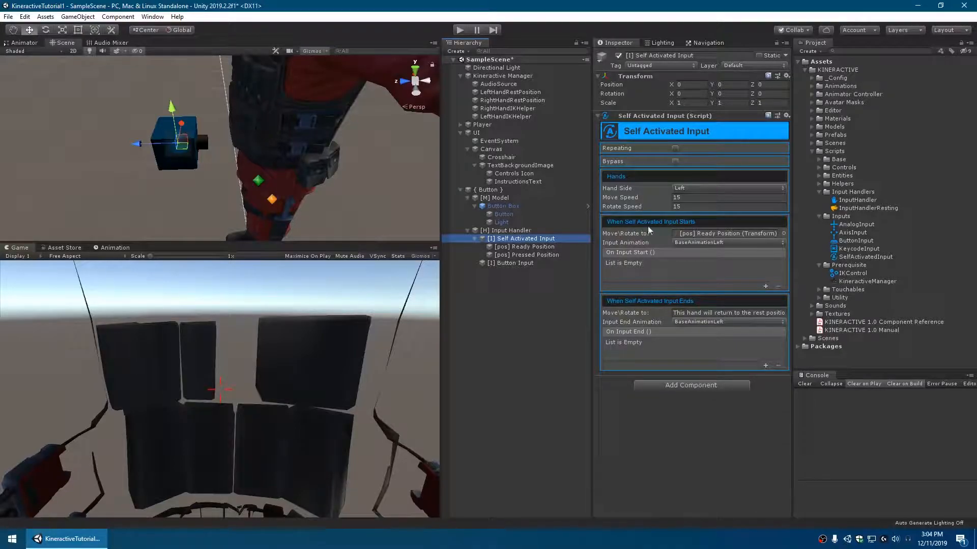
click(547, 264)
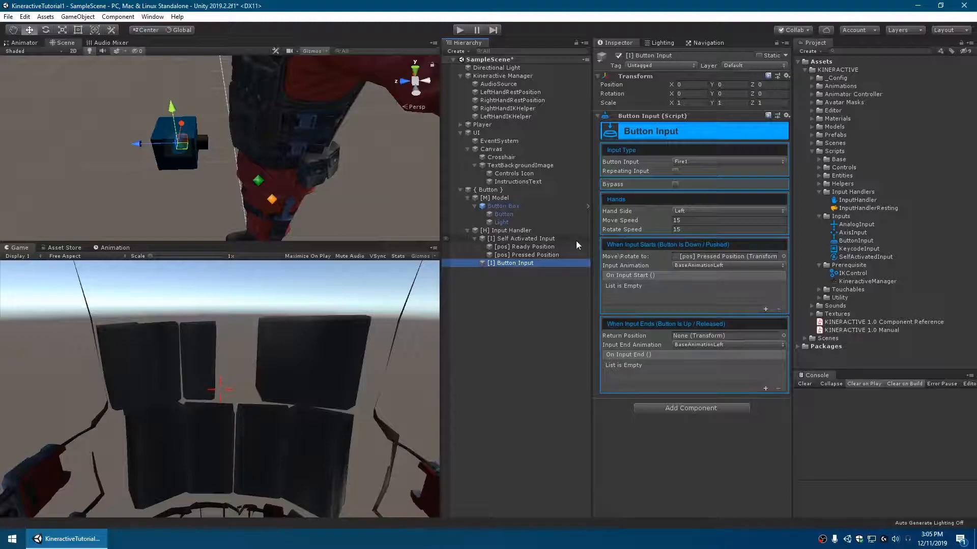
Set Button Input's start Input Animation to ThumbLeft and its Return Position to [pos] Ready Position
click(712, 265)
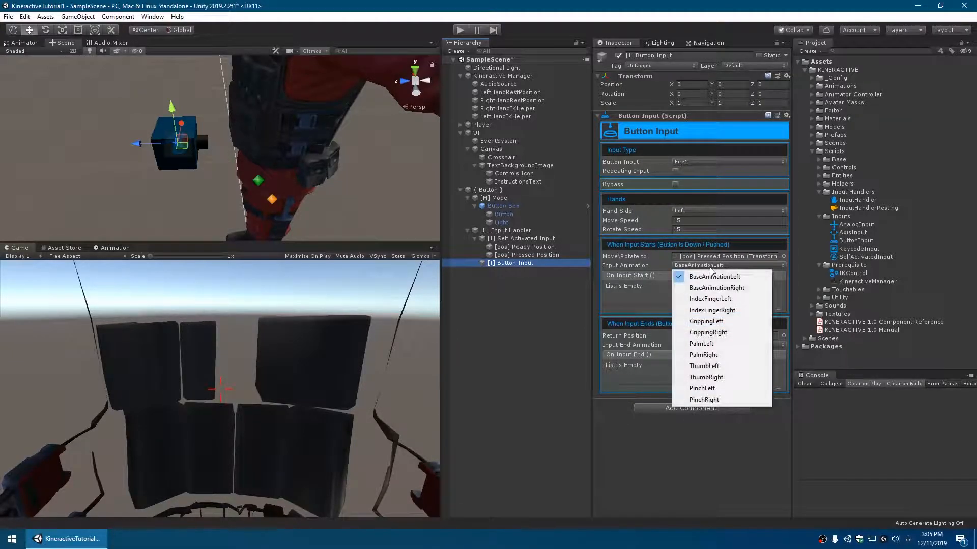
click(713, 366)
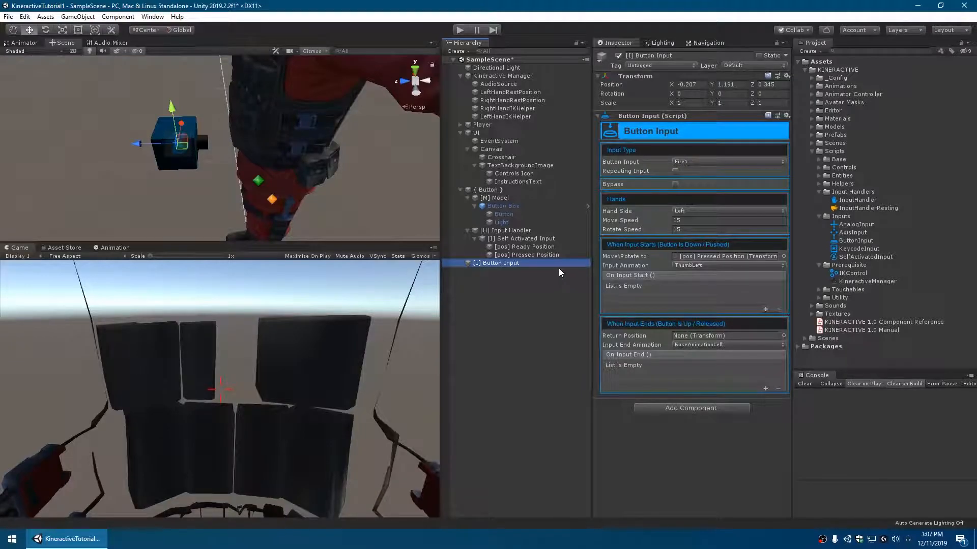
drag(535, 247, 677, 336)
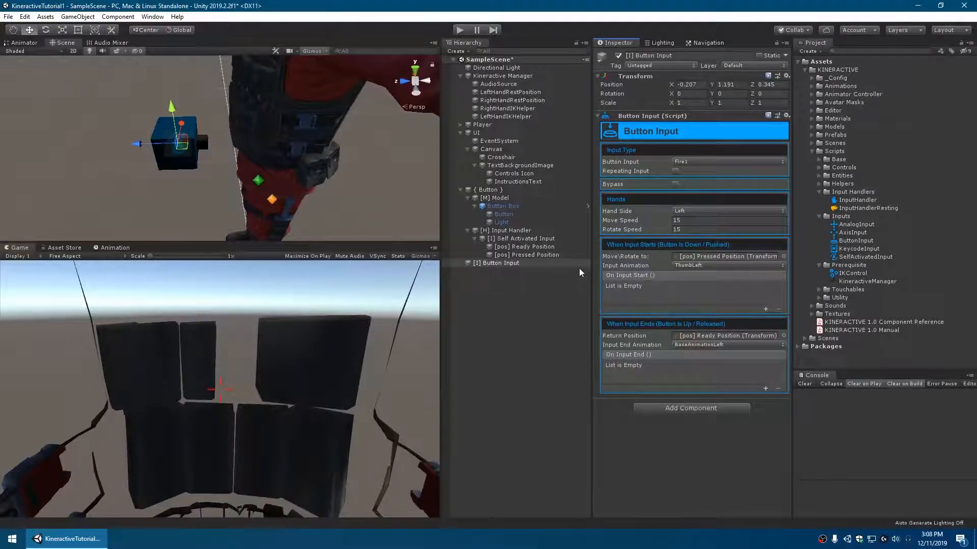
Move [I] Button Input under [H] Input Handler and add it to the handler's Kineractive Inputs list
drag(509, 263, 513, 239)
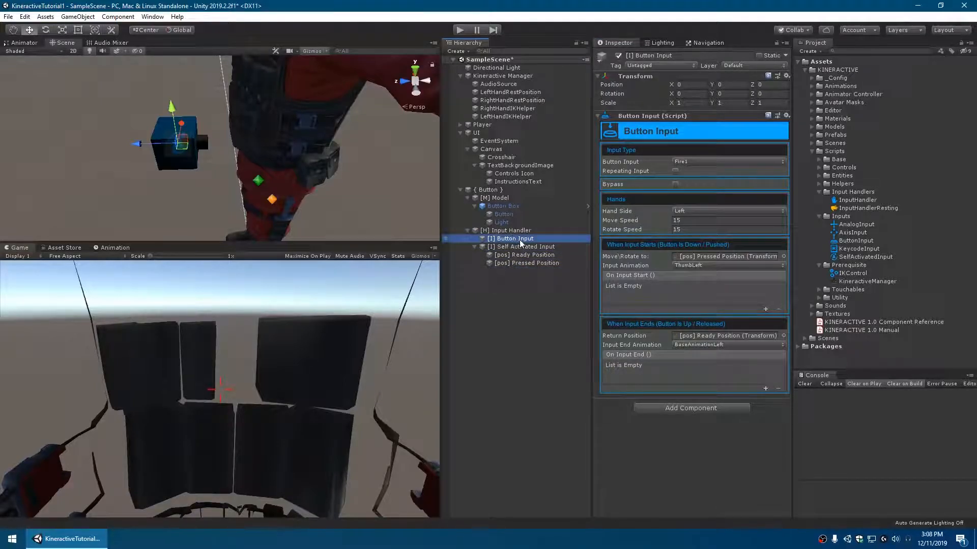
click(524, 233)
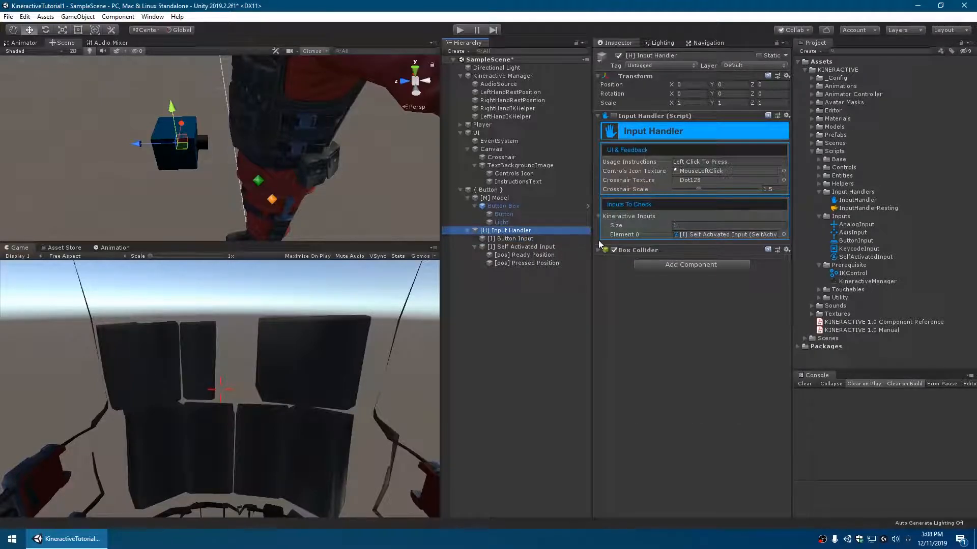
drag(520, 241, 617, 219)
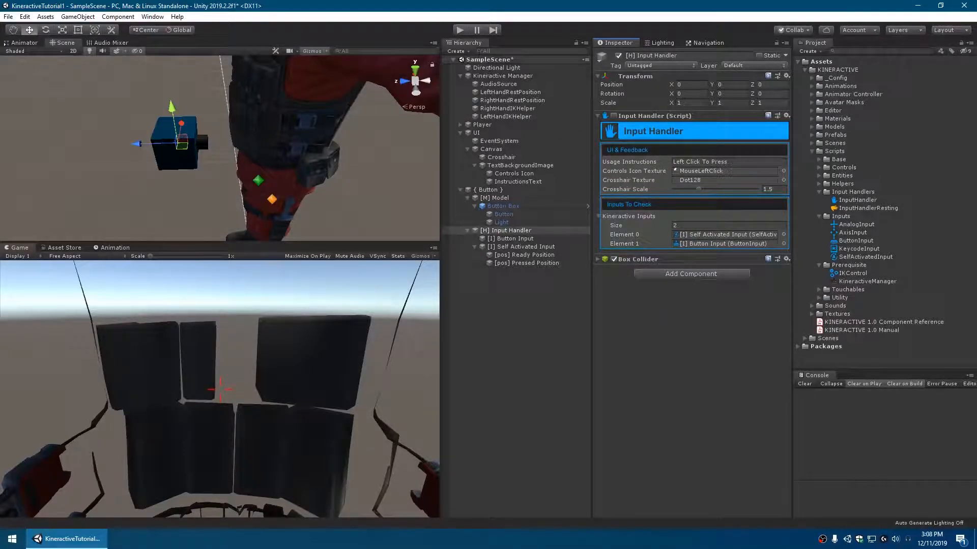
Run the scene and rotate [pos] Pressed Position to about X -26.463, Y 6.943, Z 36.46
click(460, 30)
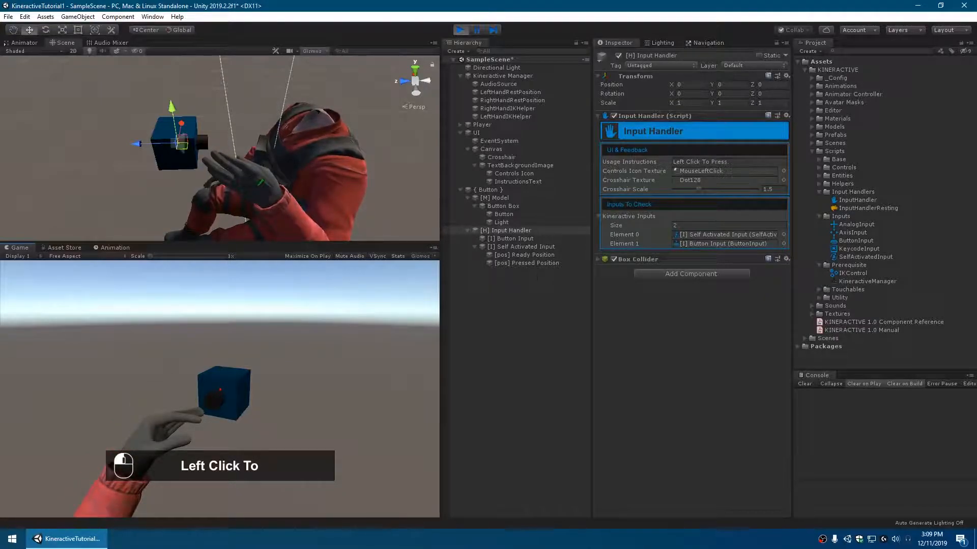
click(538, 266)
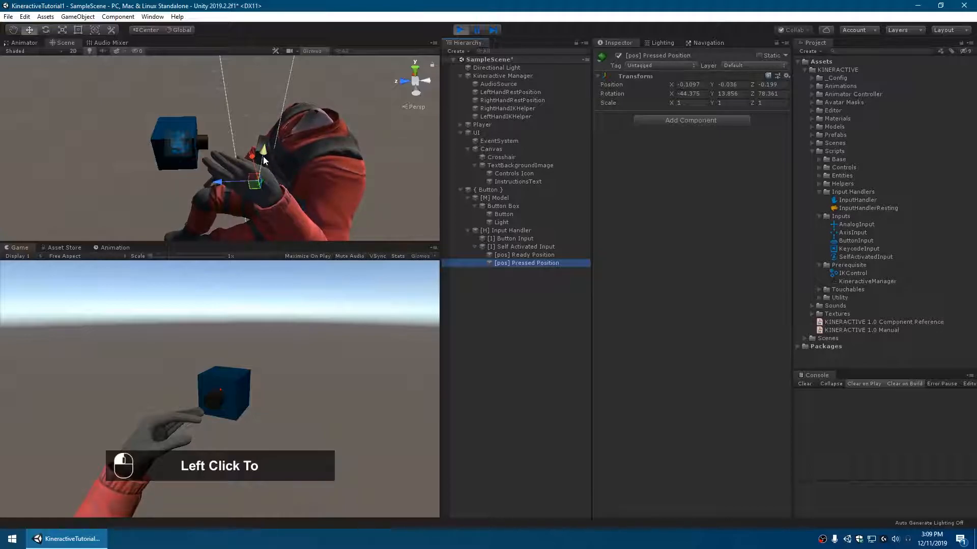
key(e)
drag(270, 183, 277, 210)
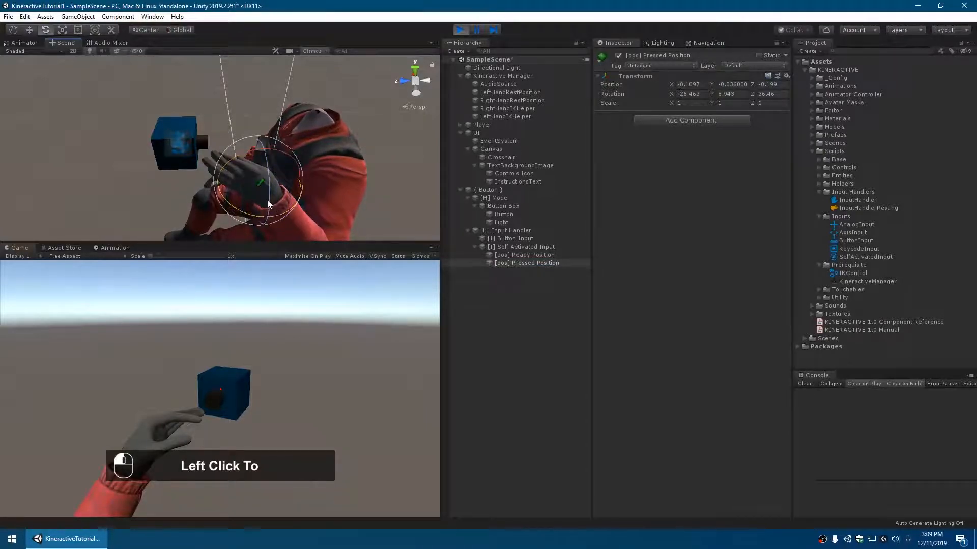
key(w)
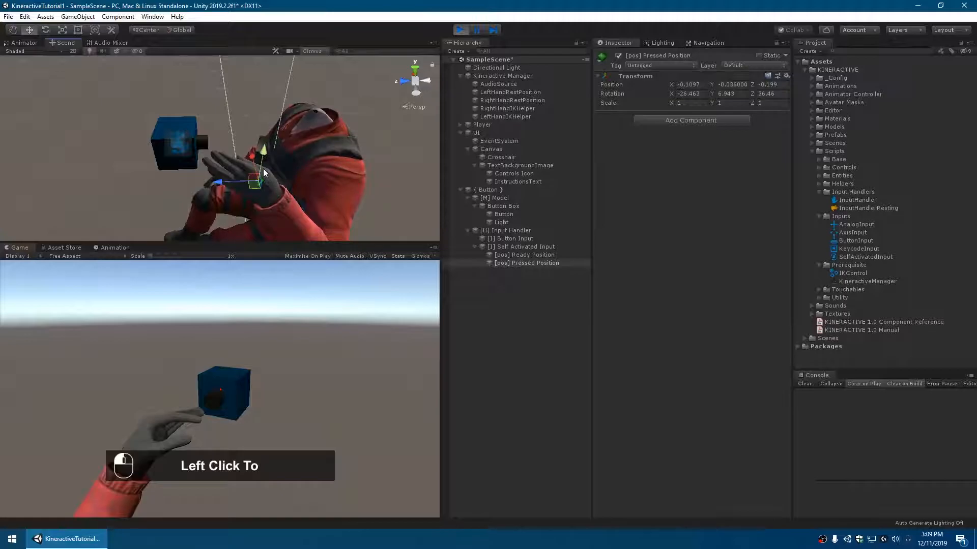
Move [pos] Pressed Position to about Y -0.04, Z -0.186 in the running scene, trying the hand's press between adjustments
drag(224, 186, 217, 186)
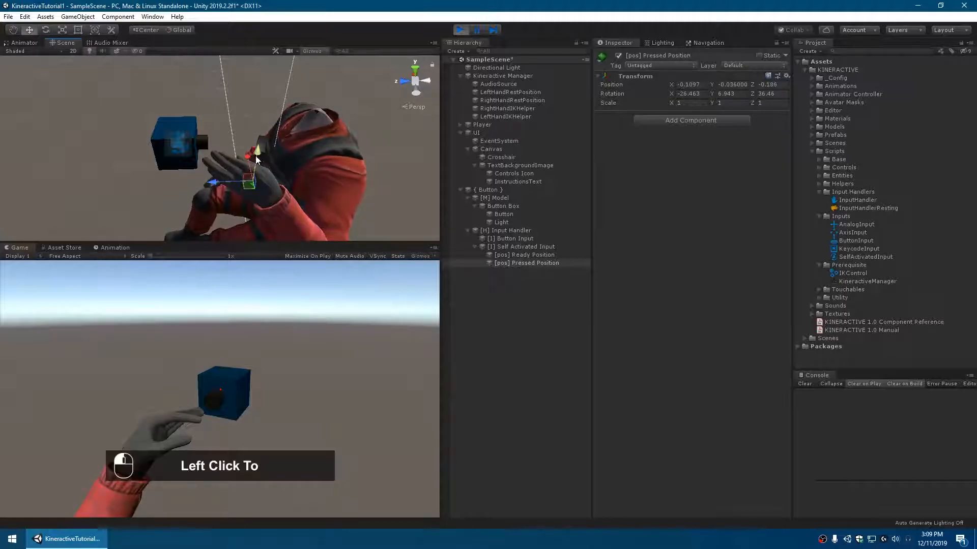
drag(259, 157, 260, 140)
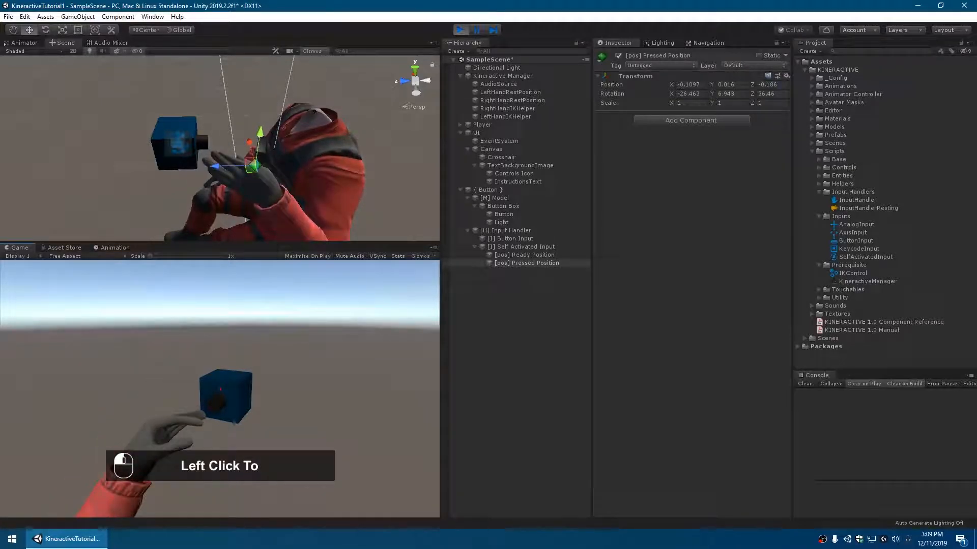
drag(263, 139, 262, 147)
click(277, 336)
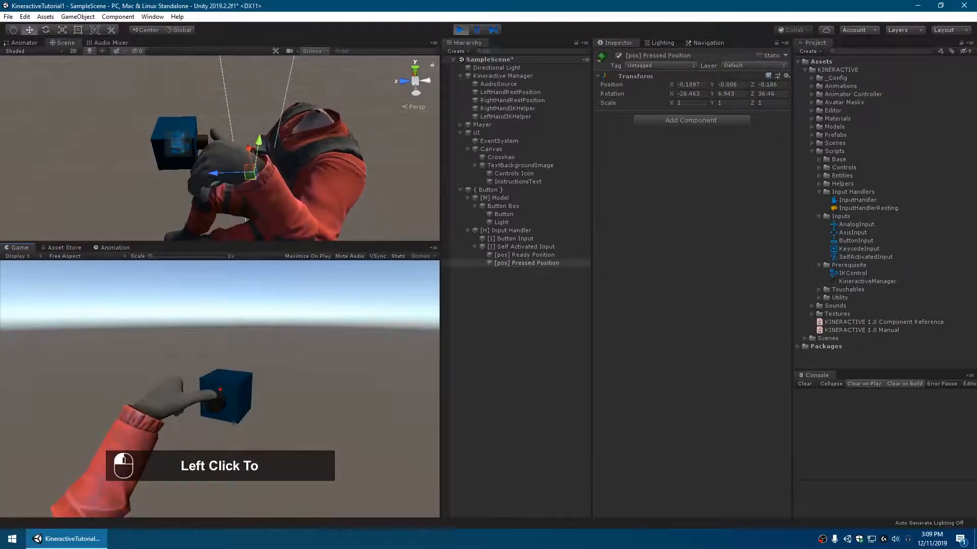
drag(258, 143, 259, 156)
click(297, 350)
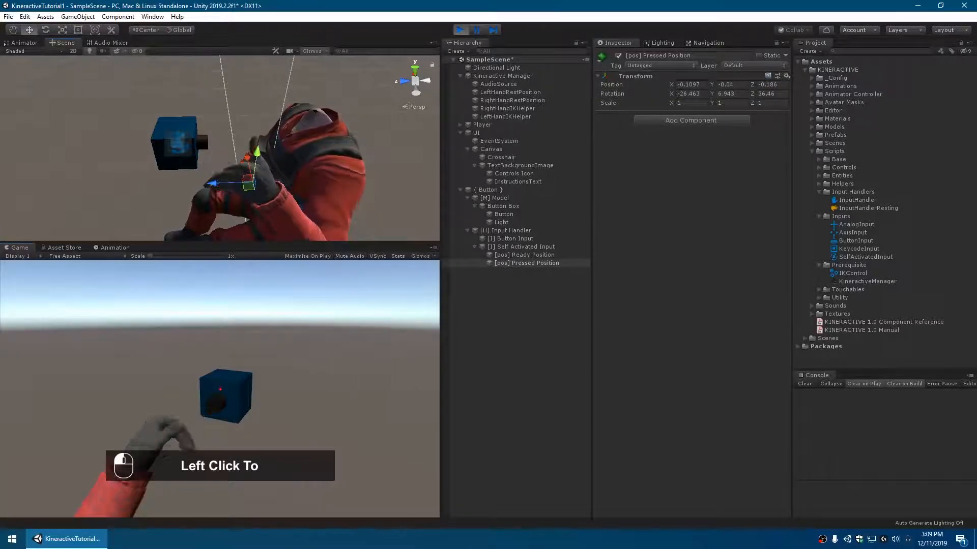
Trigger the button input several times in the running game to test the hand's press motion
click(220, 390)
click(219, 390)
click(220, 389)
click(220, 389)
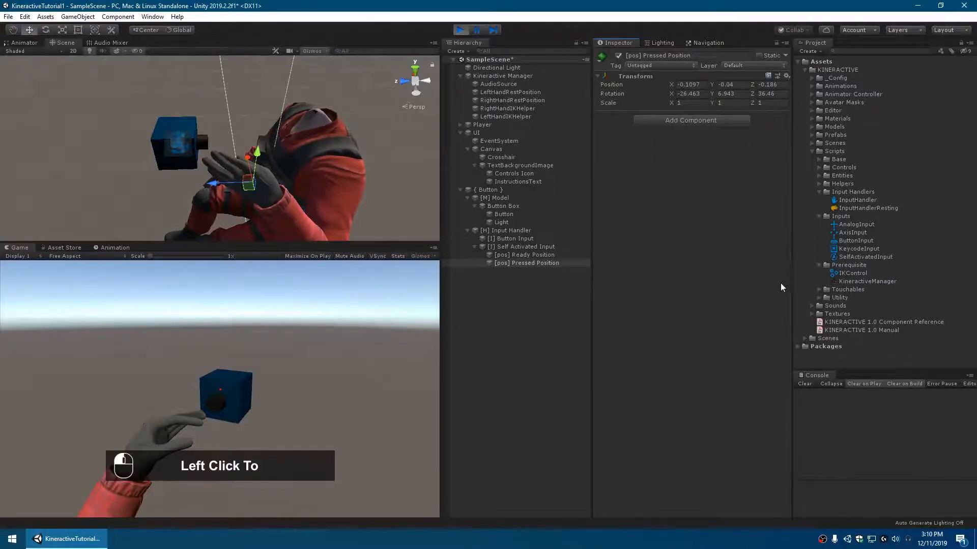
Copy the Transform of [pos] Pressed Position, stop the running scene and paste the copied values back onto it
click(787, 75)
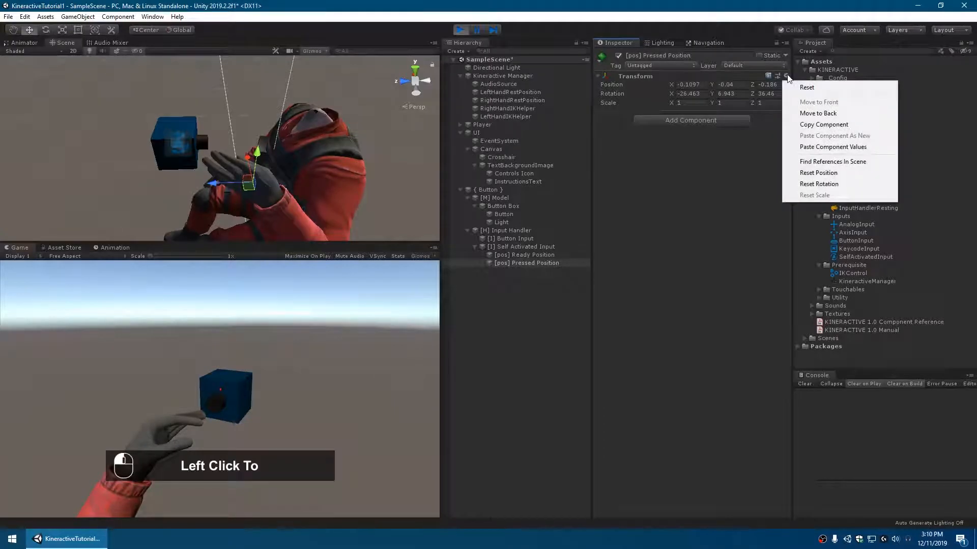
click(802, 125)
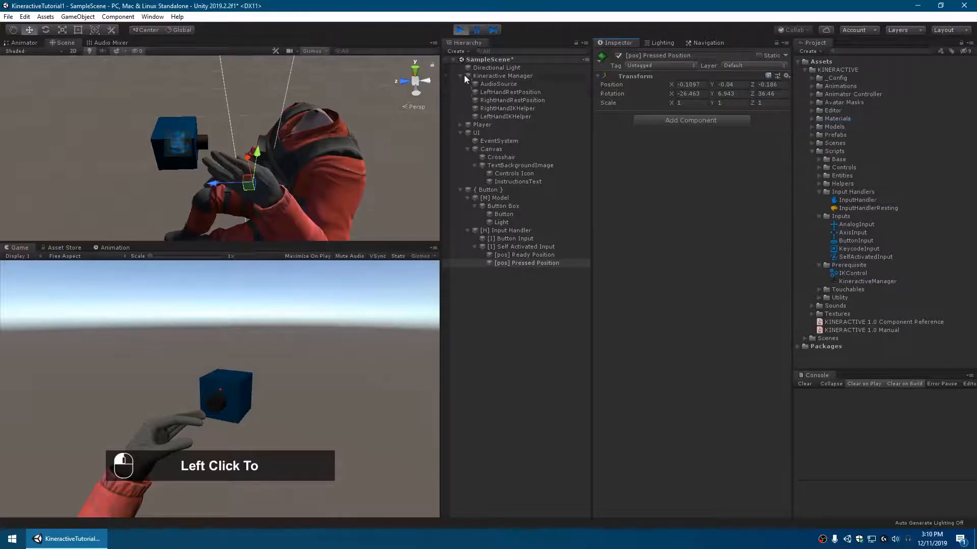
click(460, 33)
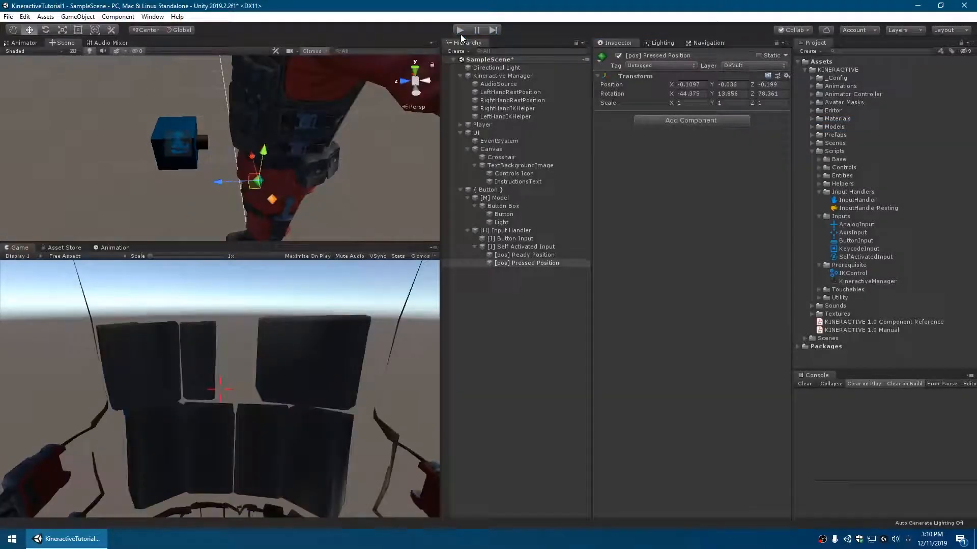
click(785, 76)
click(798, 148)
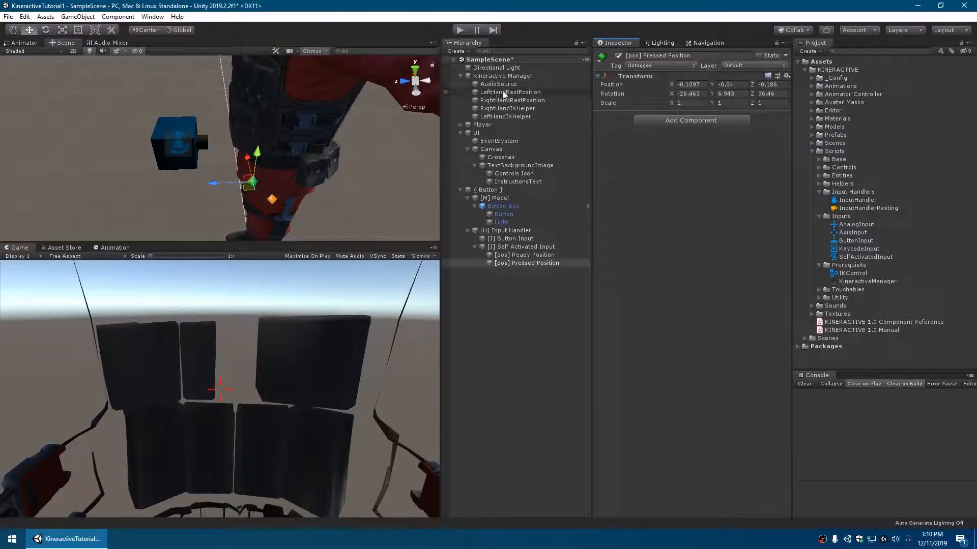
Run the scene again to test the hand with the pasted pressed position
click(460, 30)
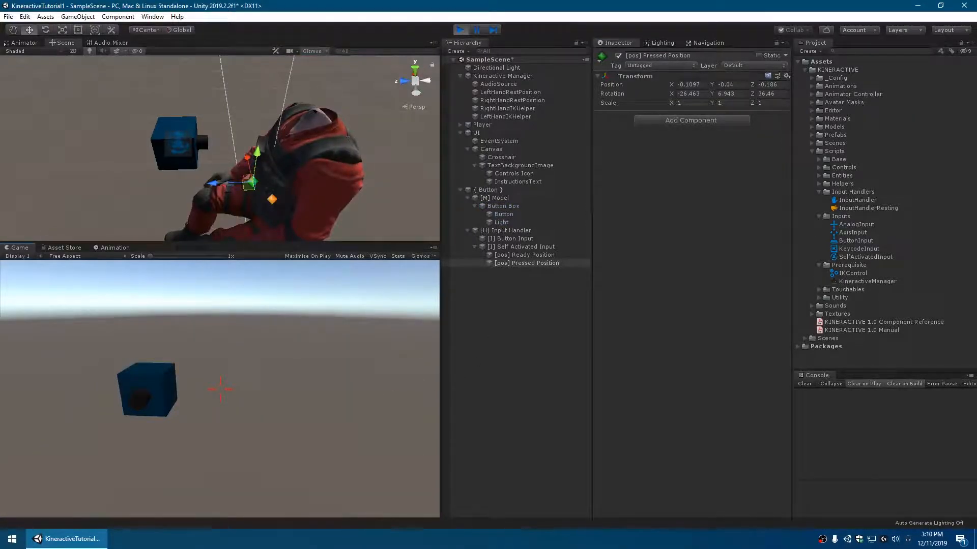